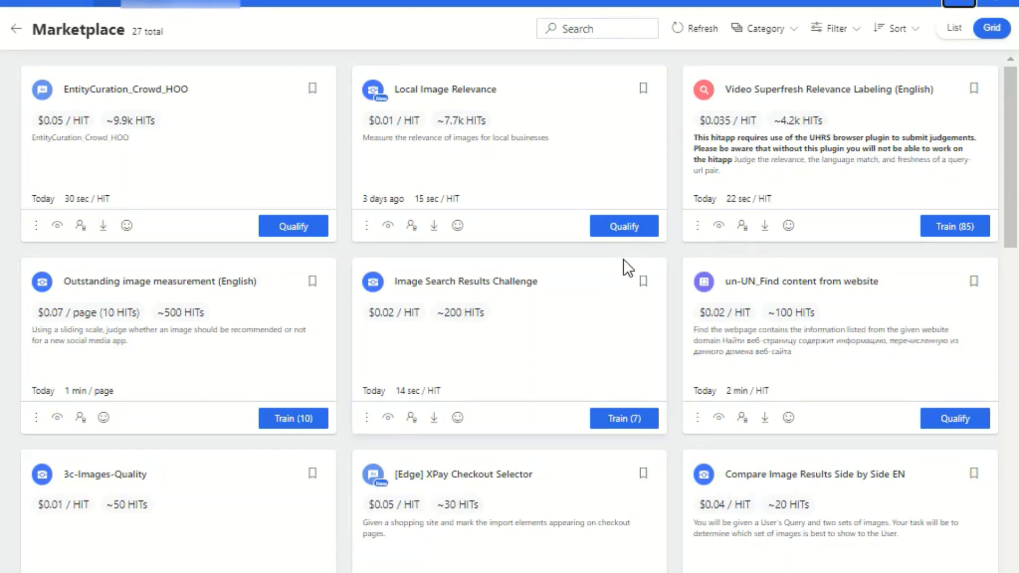
Start the Local Image Relevance qualification and confirm the guidelines to open the Bobcat of Connecticut task.
left_click(617, 230)
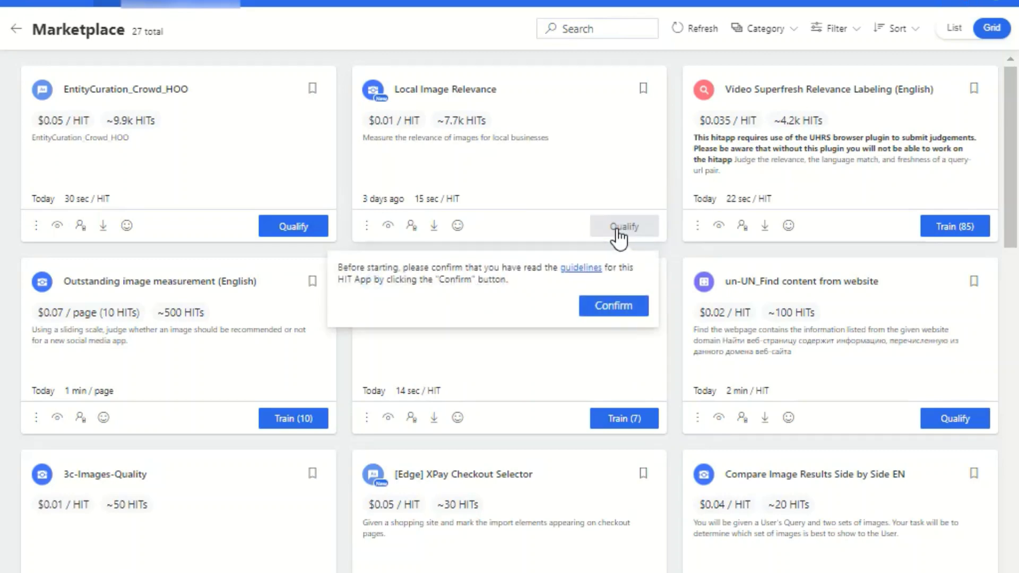
left_click(615, 308)
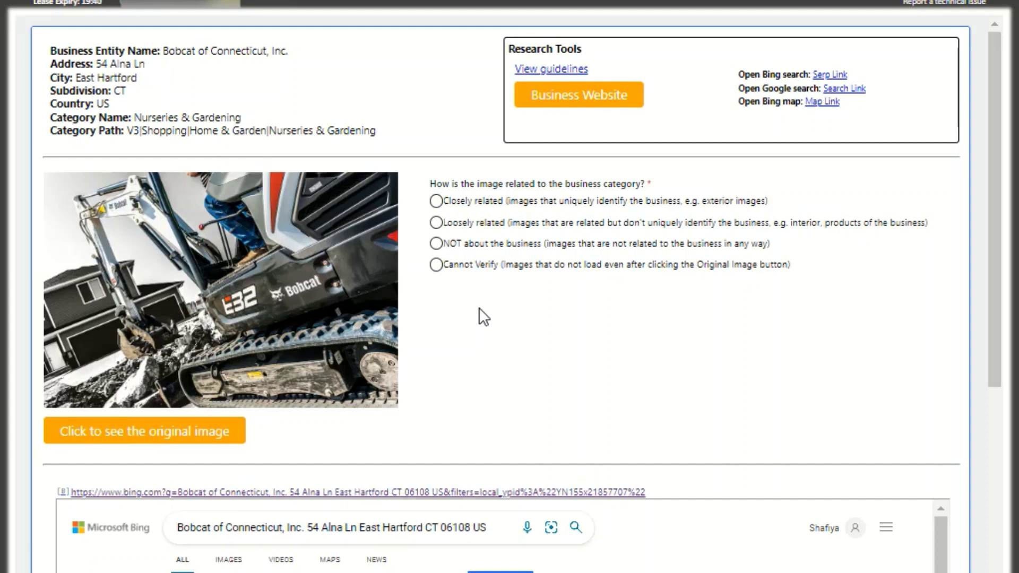
left_click(436, 244)
left_click(451, 228)
left_click(433, 267)
left_click(430, 271)
Submit the Bobcat excavator image as loosely related and dismiss the 'You're correct' feedback.
left_click(436, 225)
left_click(436, 202)
left_click(437, 223)
left_click(440, 221)
key("Return")
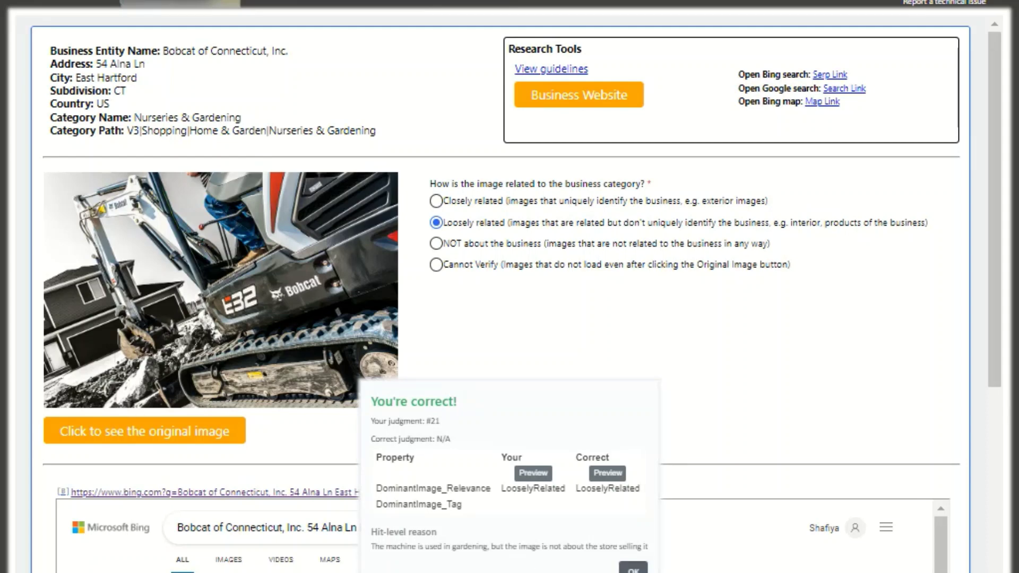
left_click(633, 569)
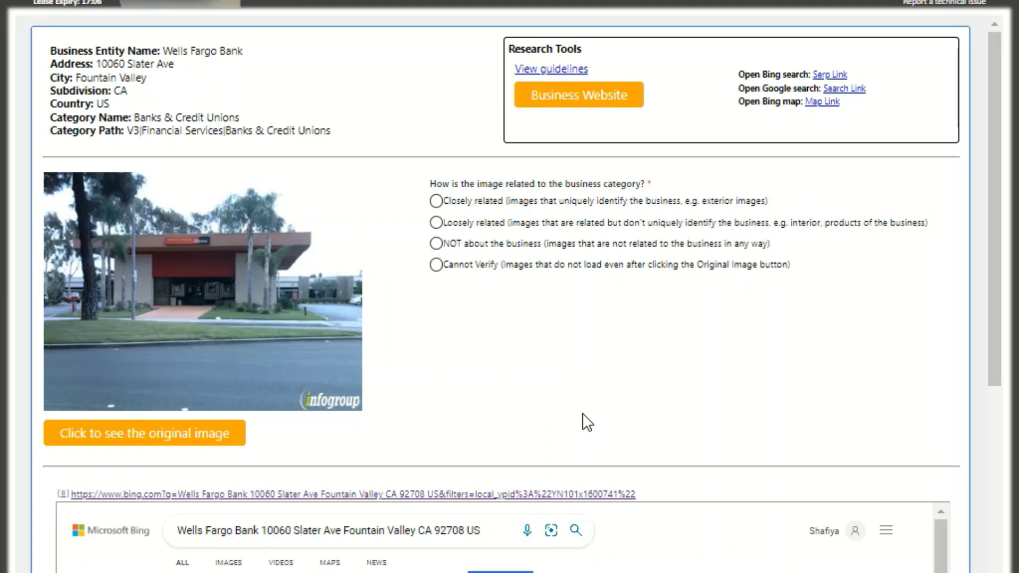
Judge the Wells Fargo exterior closely related and the P M Ross interior loosely related.
left_click(436, 201)
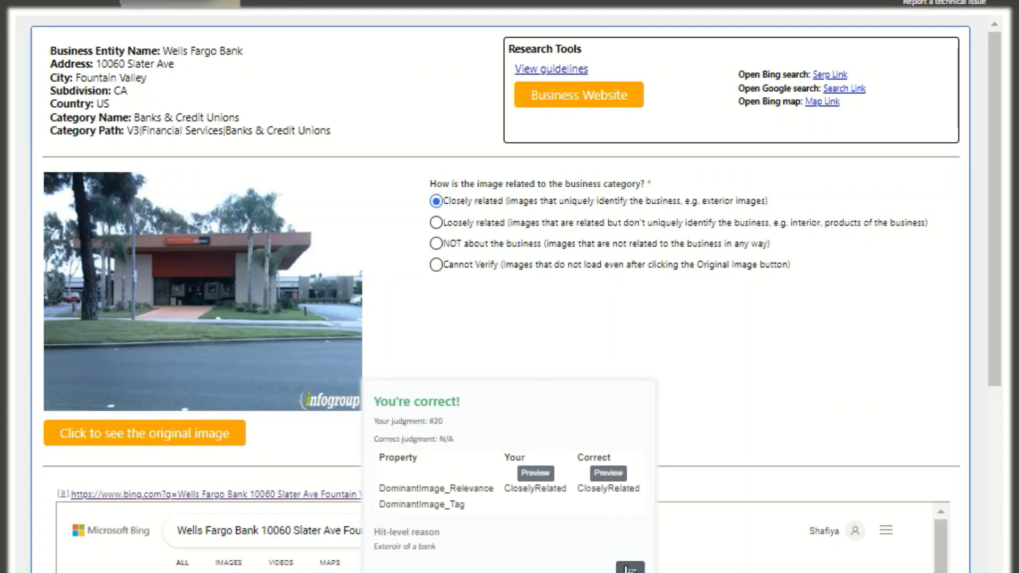
left_click(629, 568)
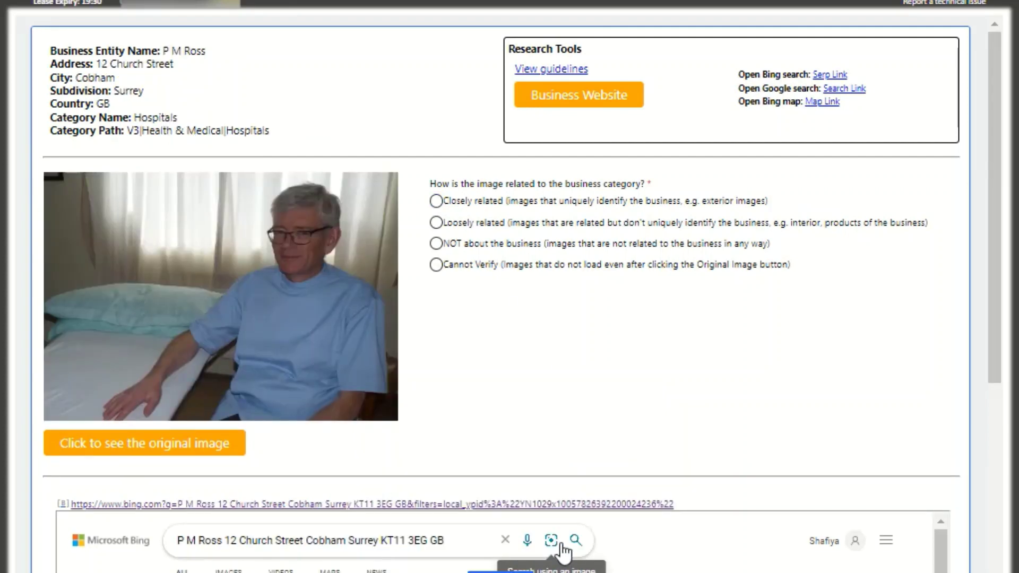
left_click(436, 223)
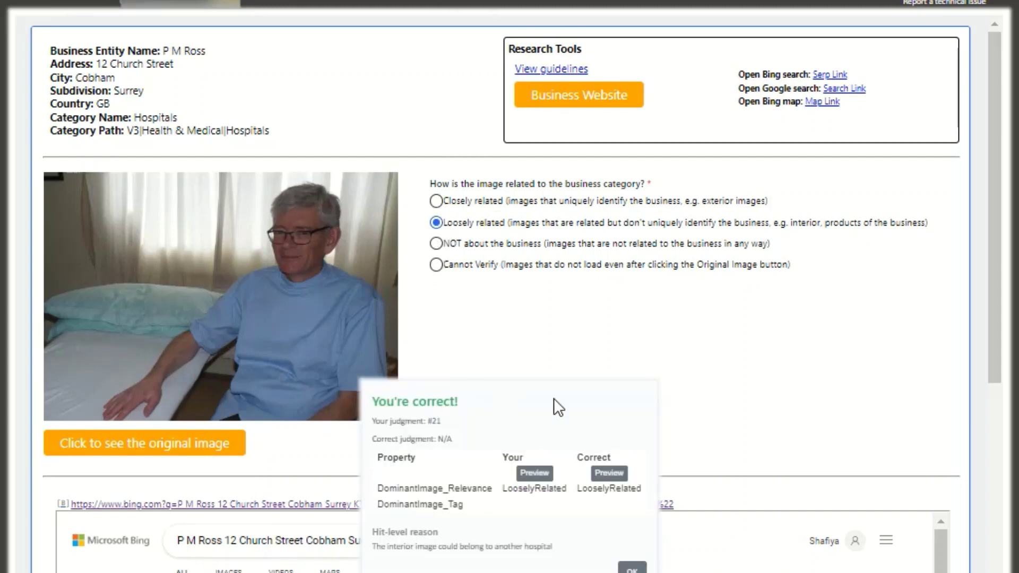
left_click(633, 567)
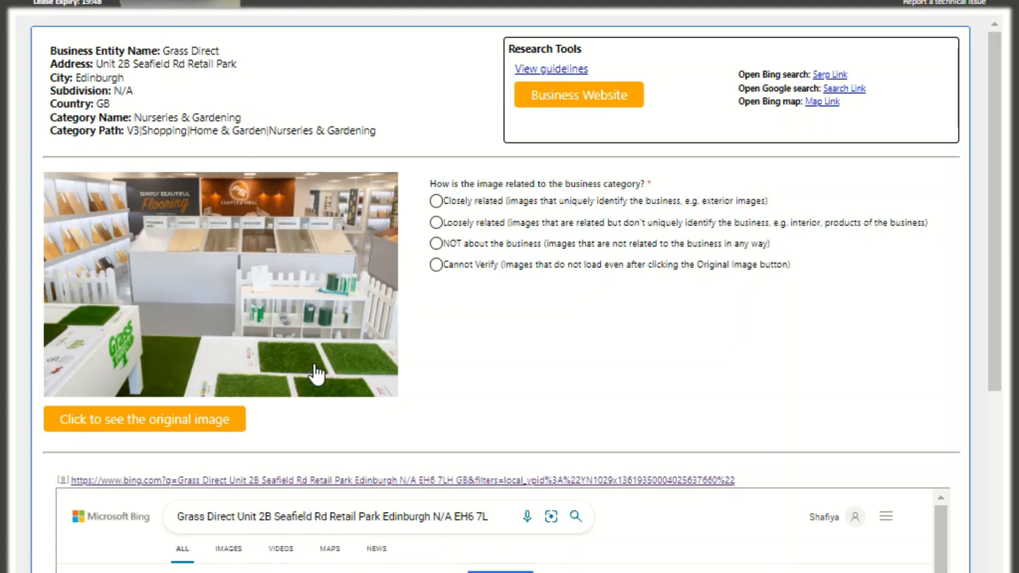
Submit the Grass Direct interior as closely related and the Lane Williams logo as loosely related.
left_click(436, 201)
key("Return")
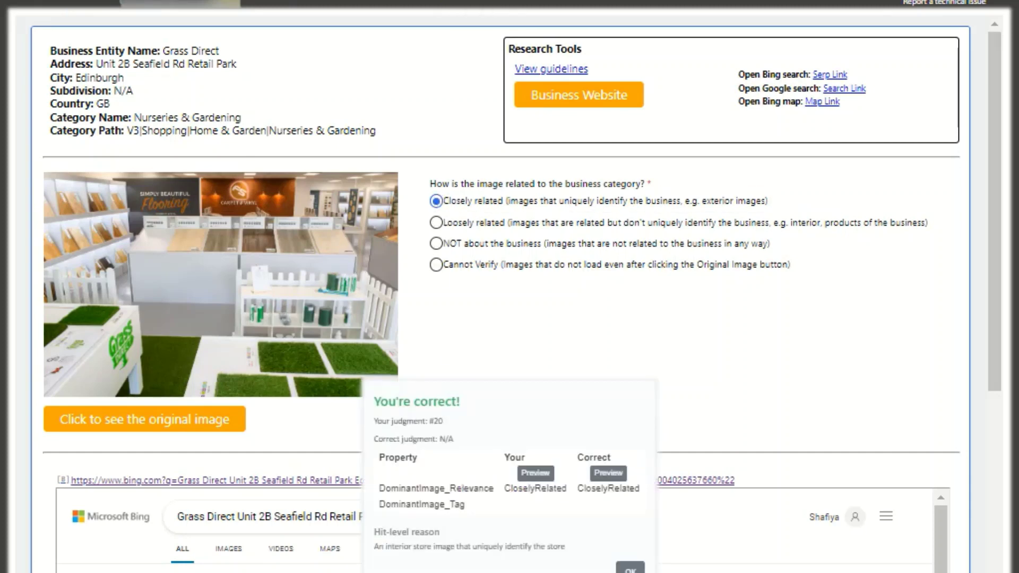
key("Return")
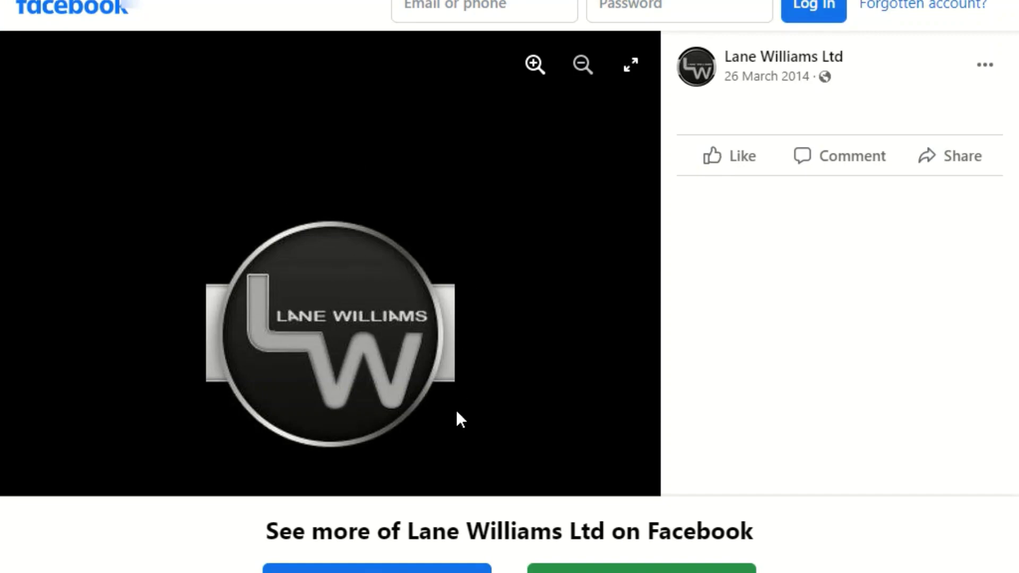
key("ctrl+w")
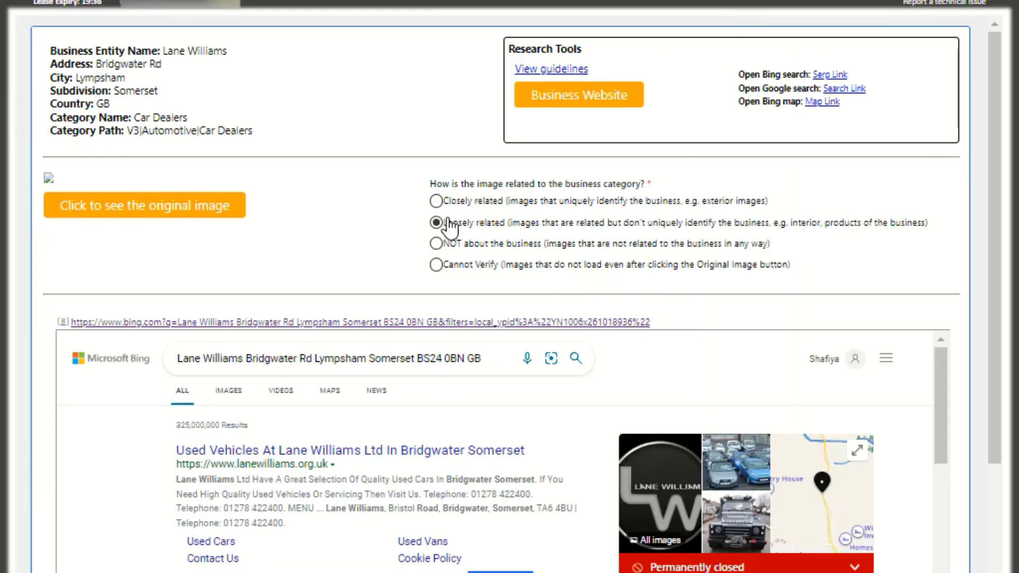
left_click(436, 223)
key("Return")
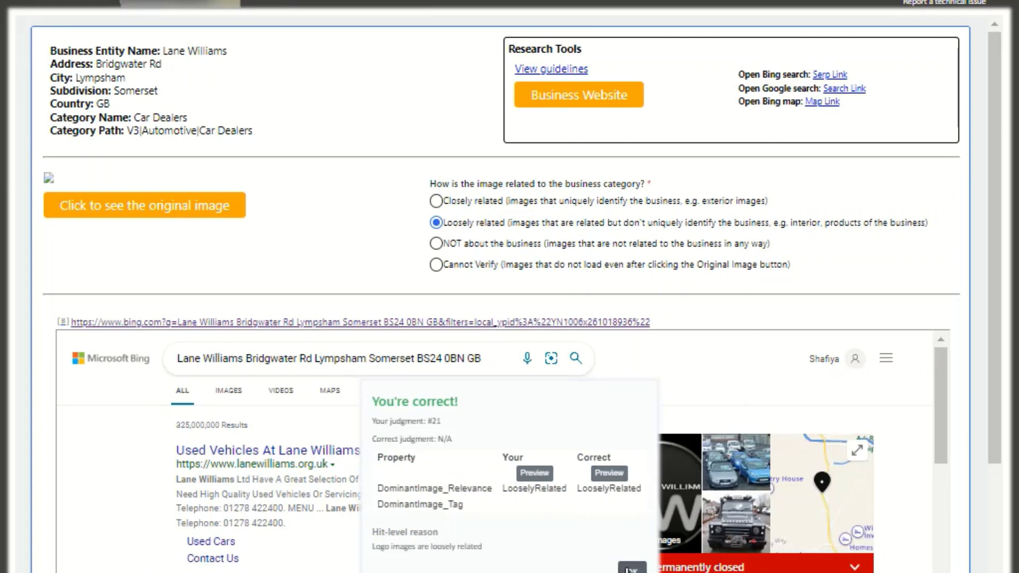
Submit the Broadbents image as loosely related and dismiss its feedback.
left_click(630, 569)
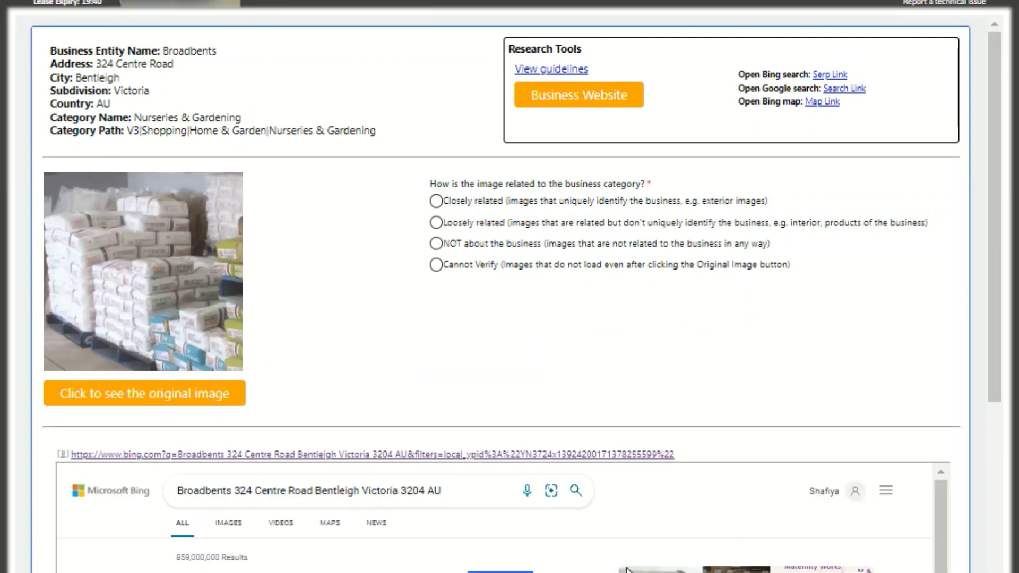
left_click(436, 222)
left_click(494, 571)
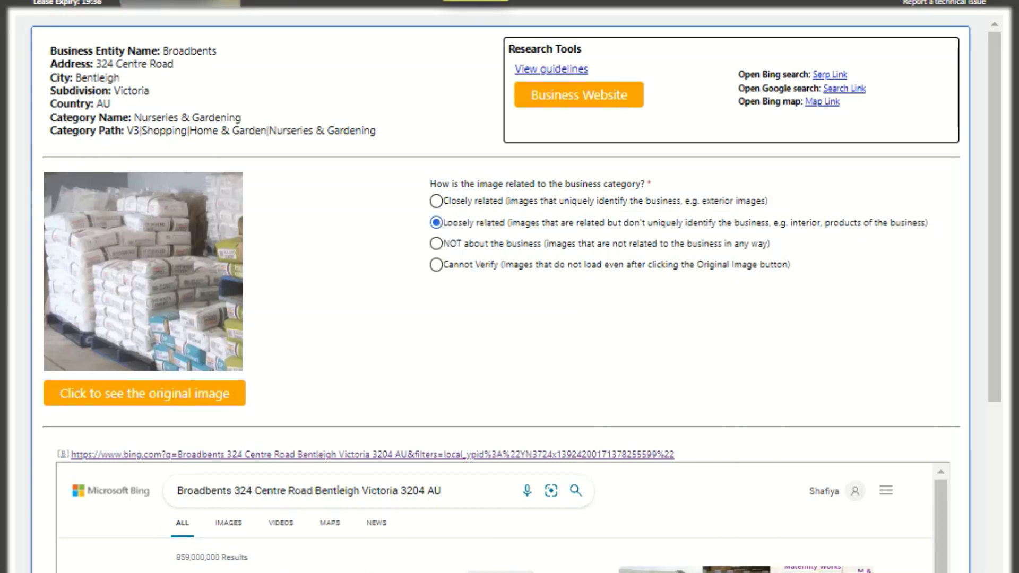
left_click(632, 568)
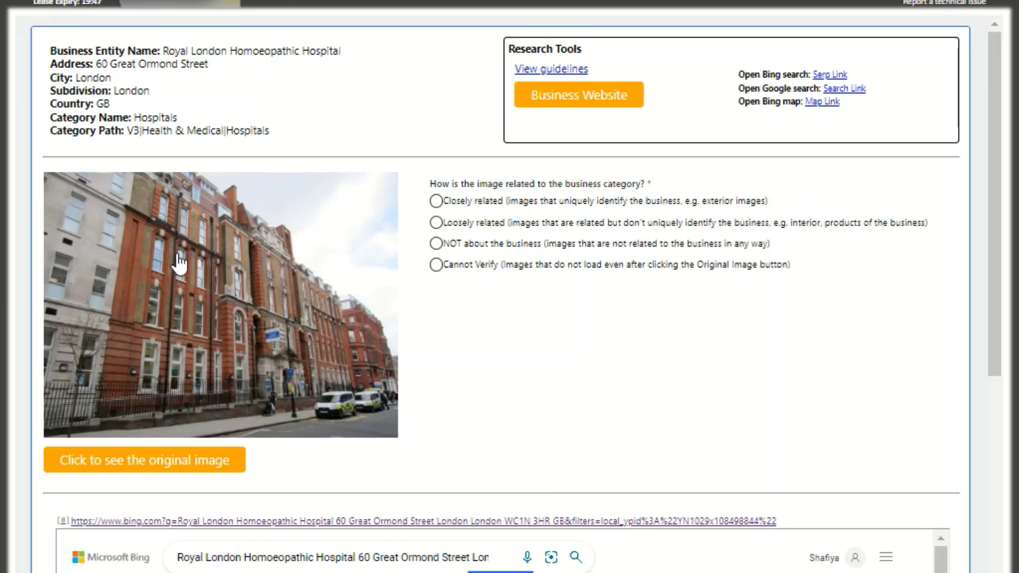
Judge the Royal London hospital and Van Mildert College exteriors as closely related.
left_click(437, 201)
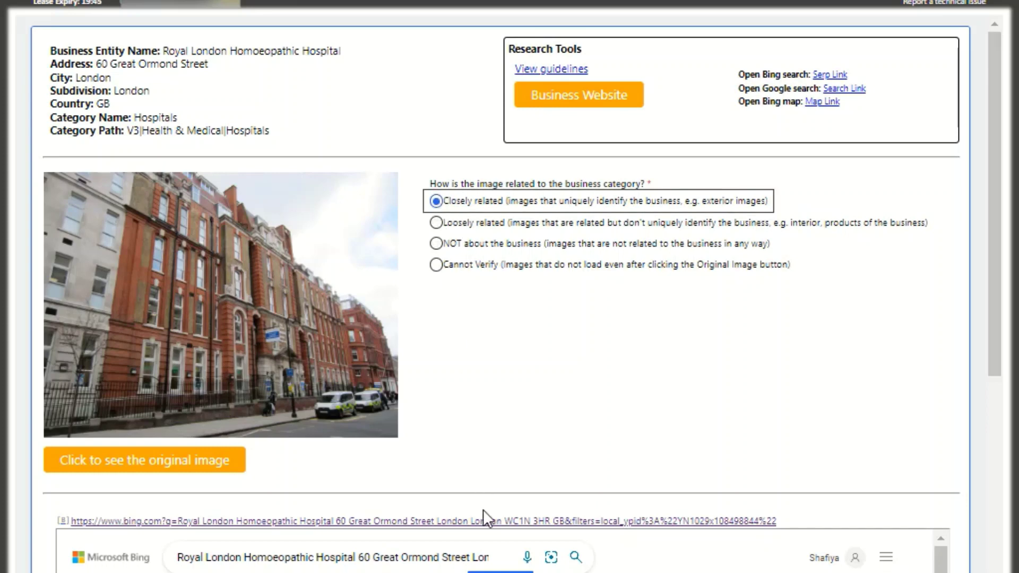
left_click(505, 572)
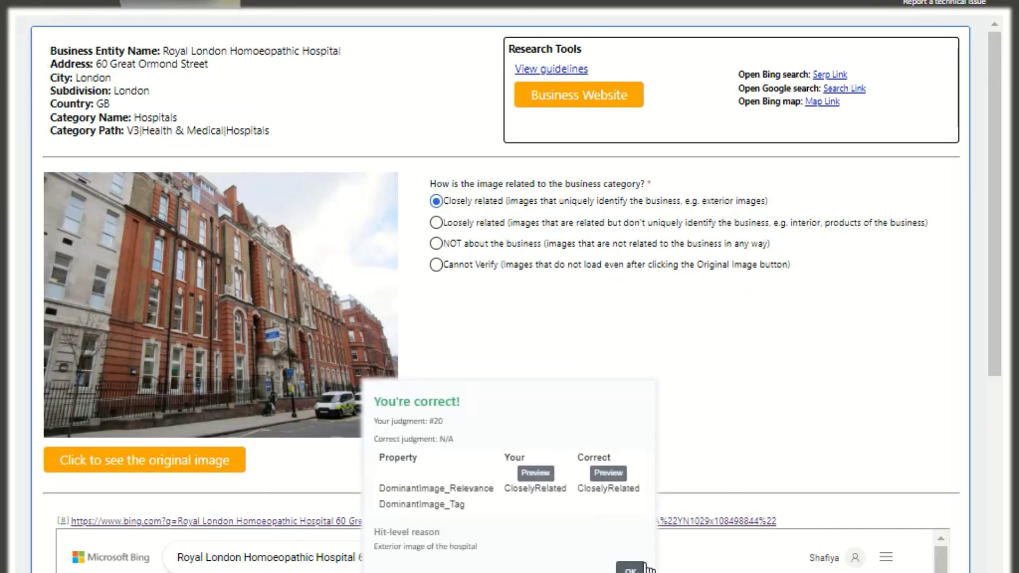
left_click(630, 568)
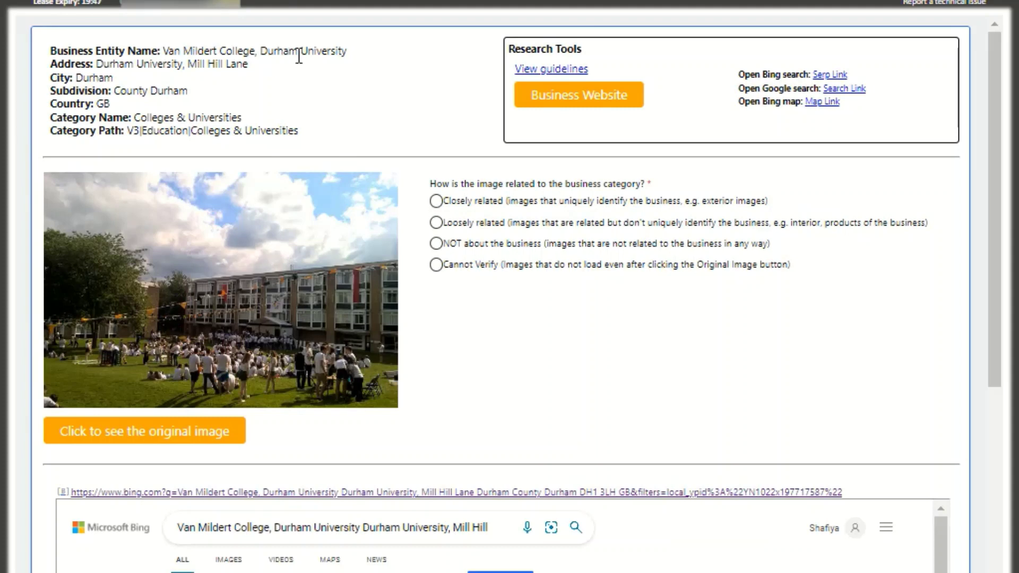
left_click(451, 200)
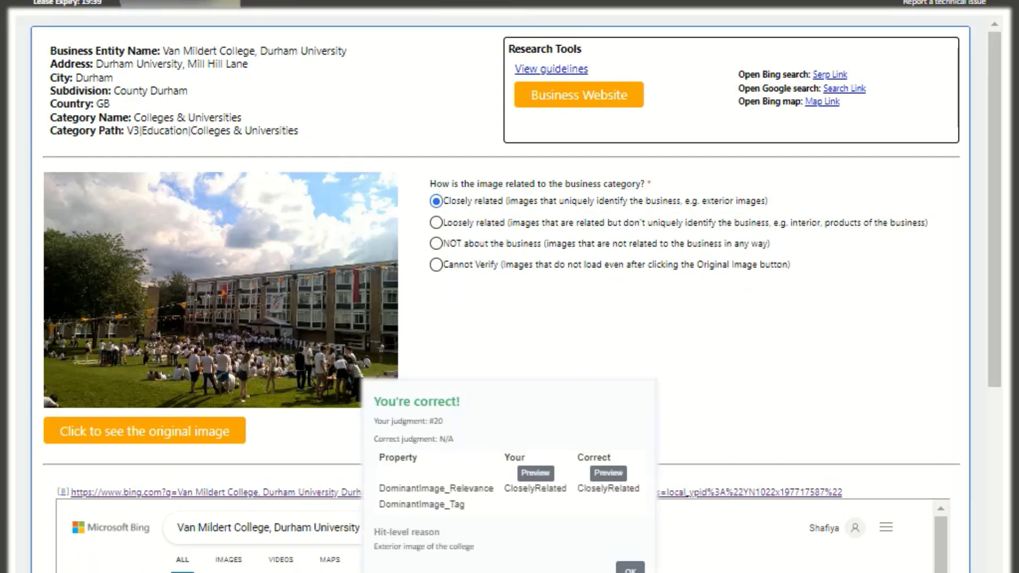
key("Return")
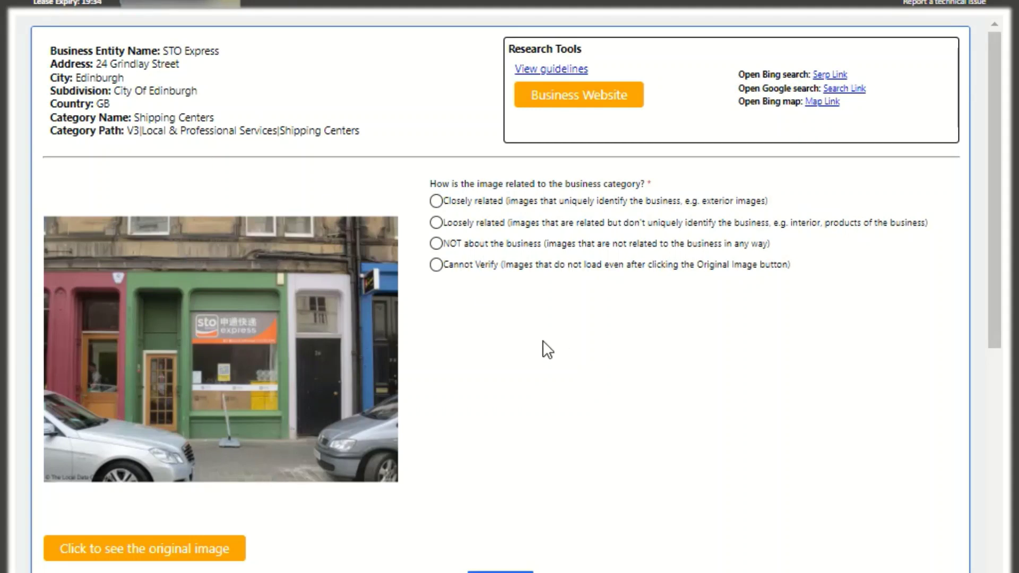
Reload the task, submit the STO Express shopfront as loosely related, and accept the correction.
right_click(502, 360)
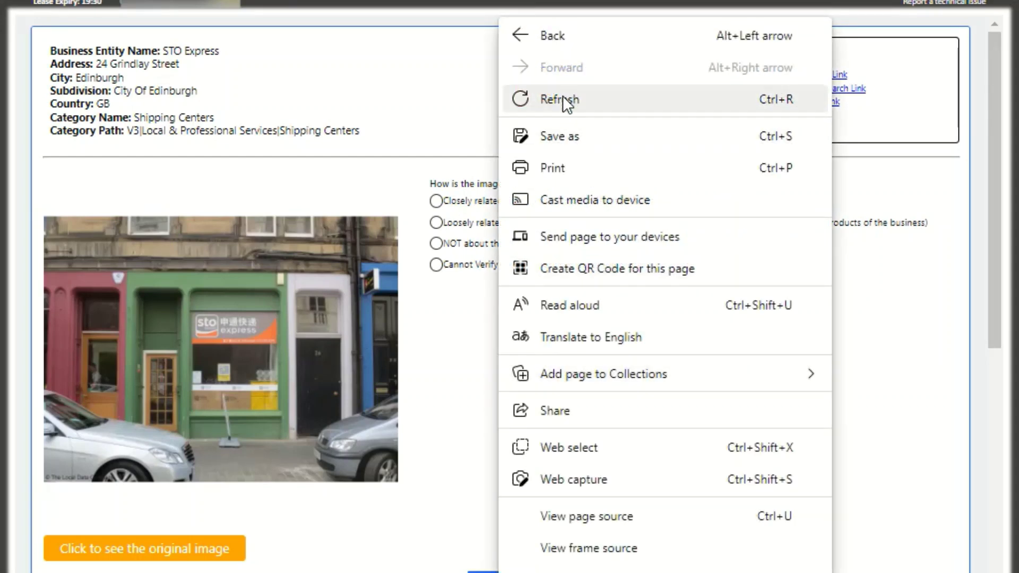
left_click(466, 415)
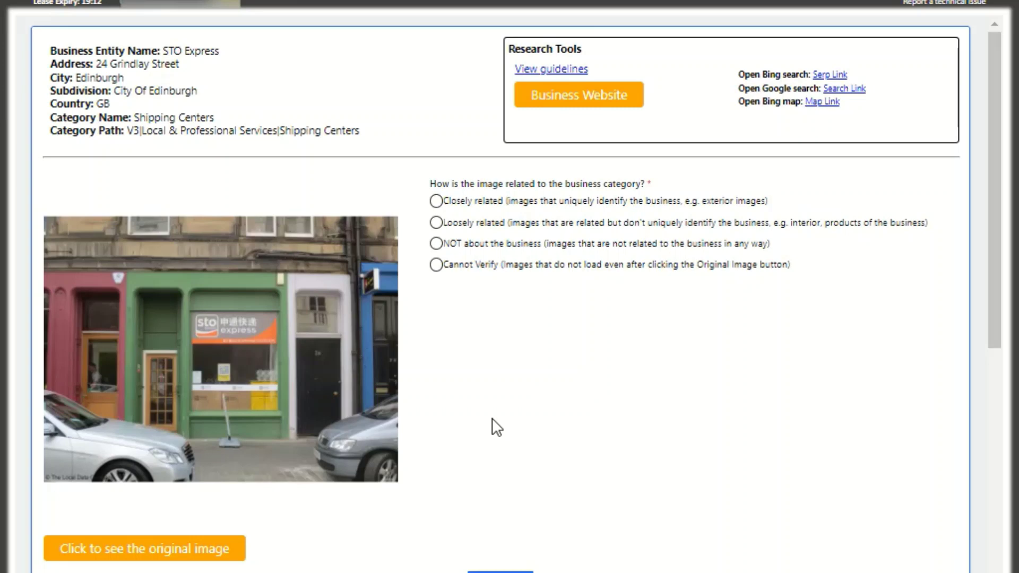
left_click(439, 222)
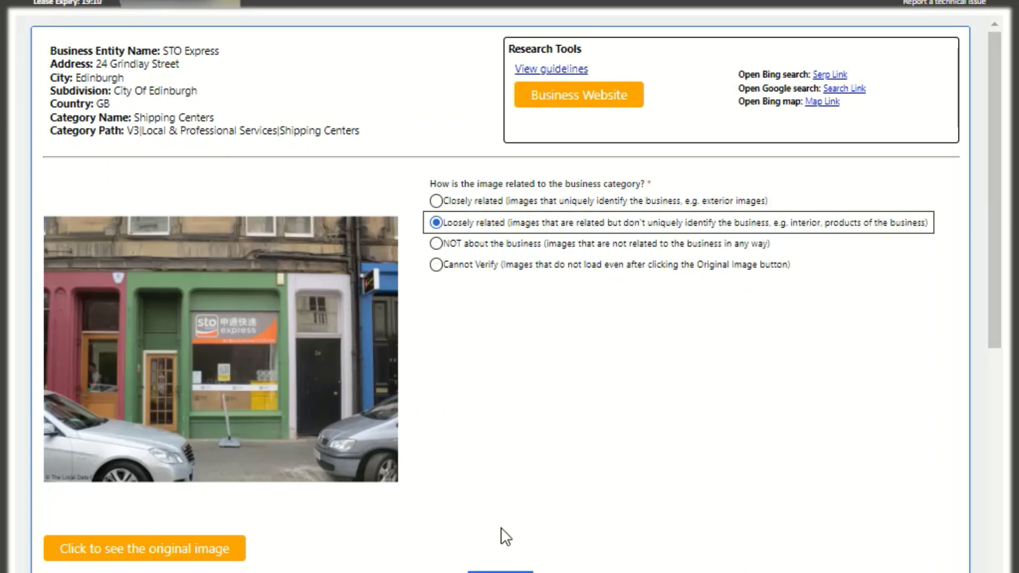
left_click(500, 572)
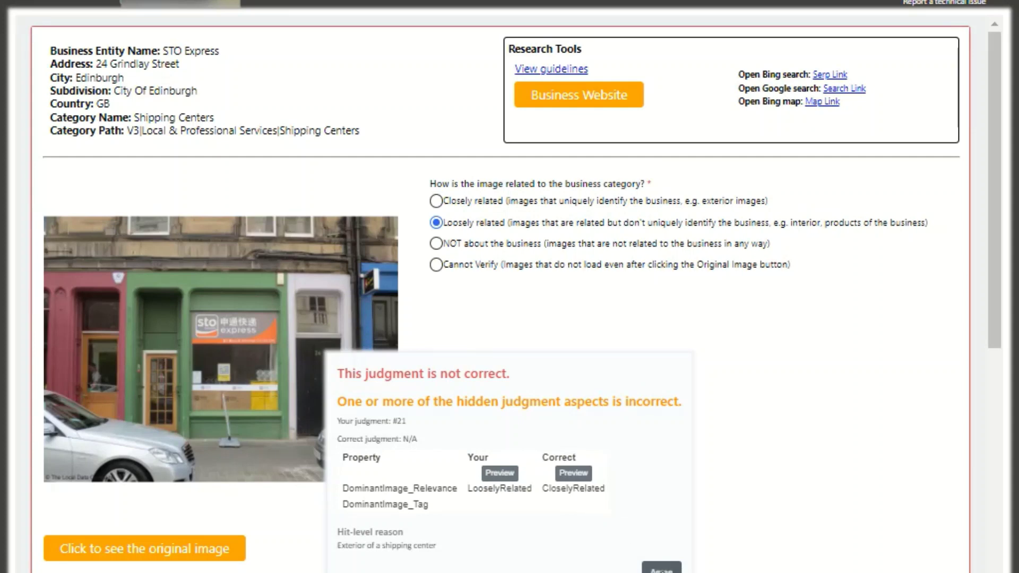
left_click(661, 569)
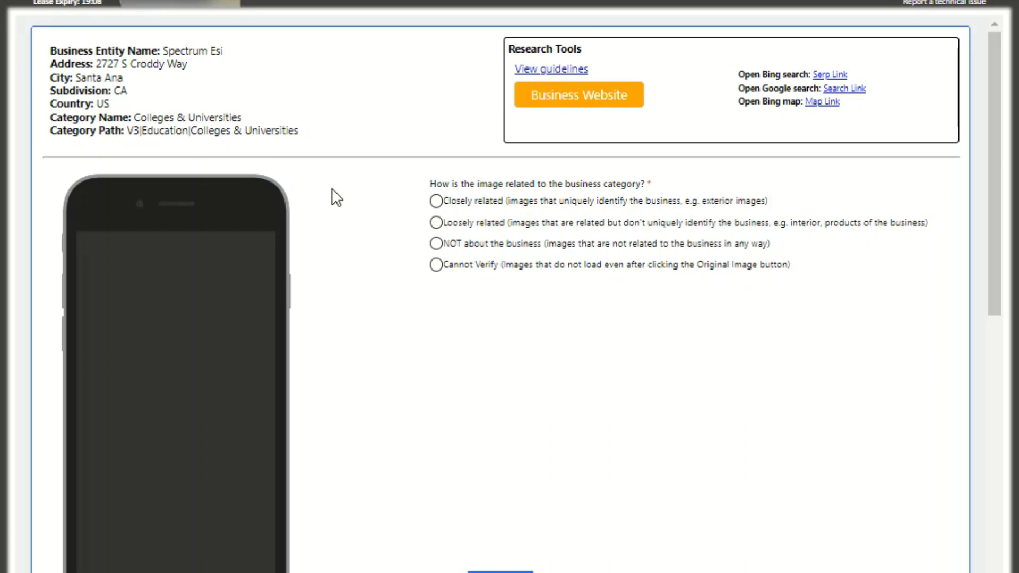
Submit the phone image as not about the business and dismiss the feedback.
left_click(436, 244)
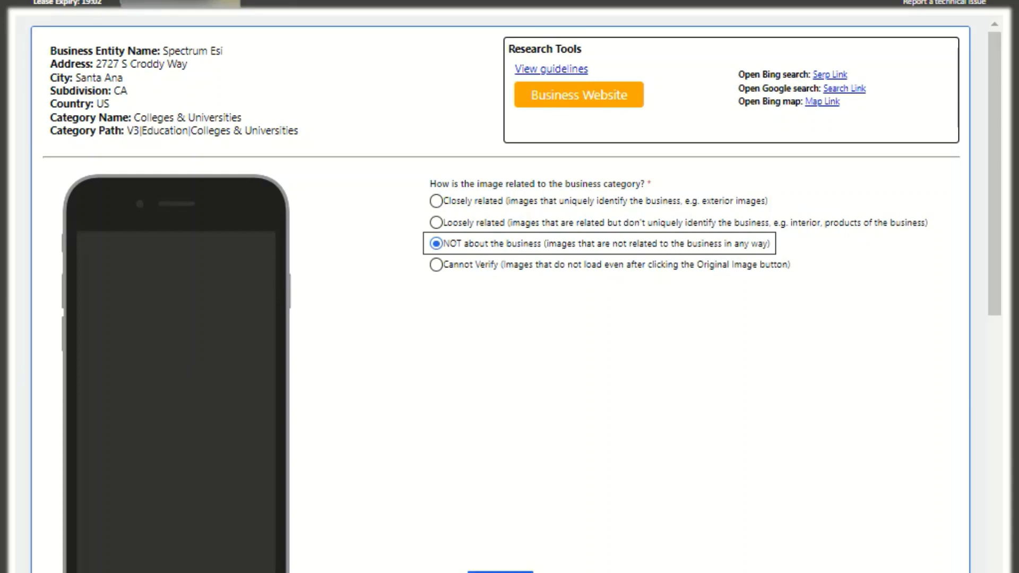
left_click(500, 572)
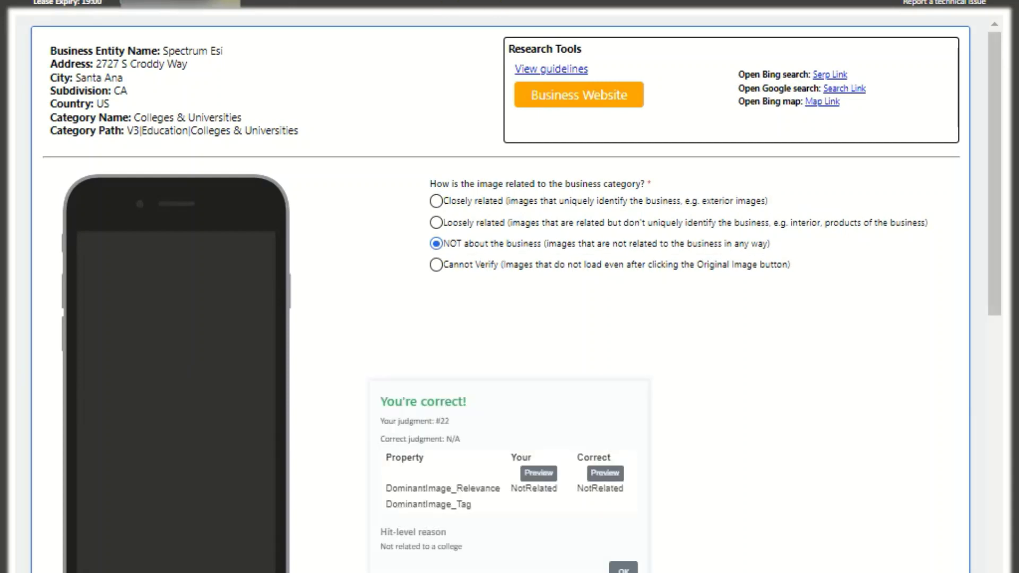
left_click(620, 569)
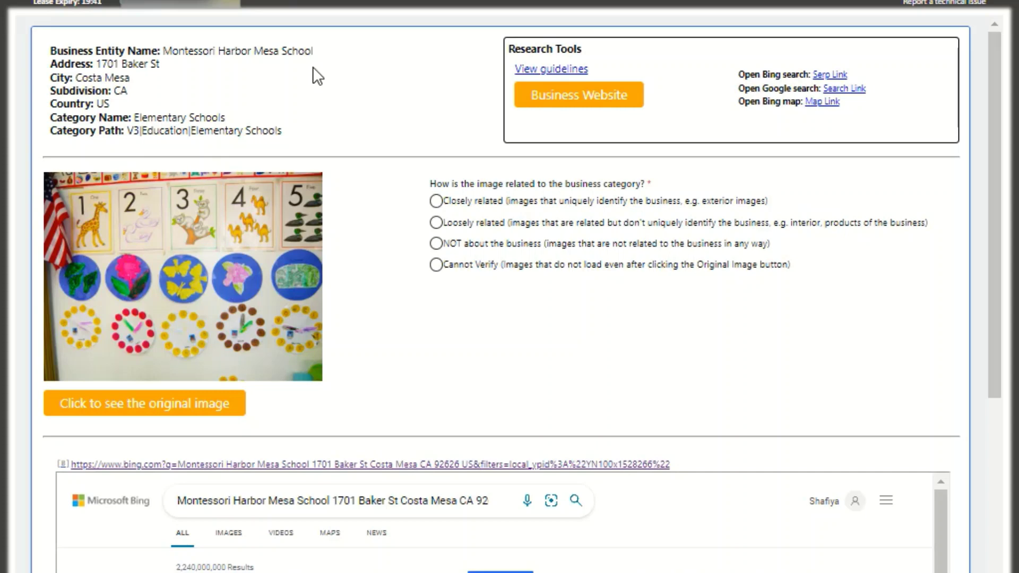
Judge the Montessori classroom loosely related and the Nationwide Children's Hospital arena not about the business.
left_click(435, 223)
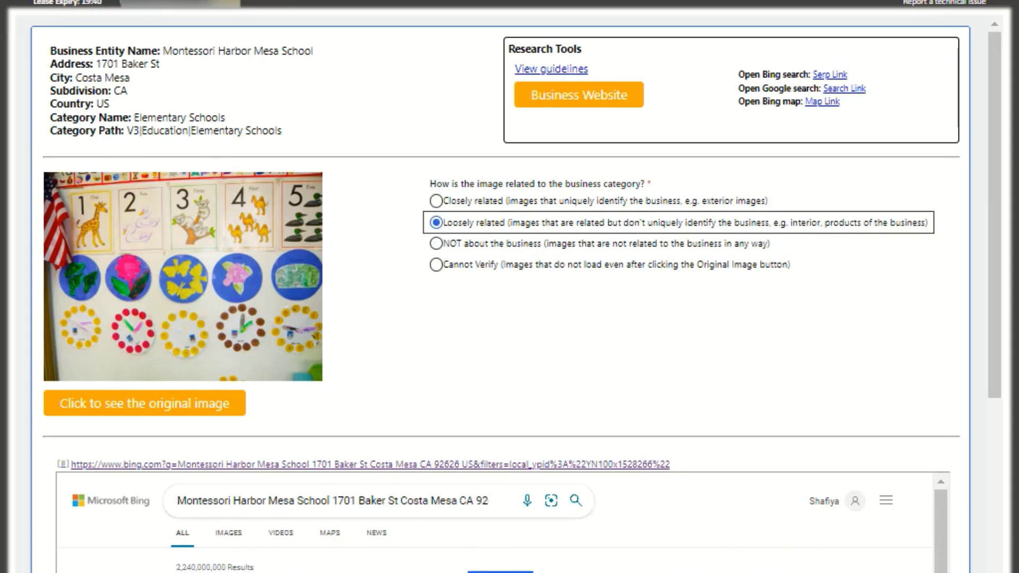
key("Return")
key("Return")
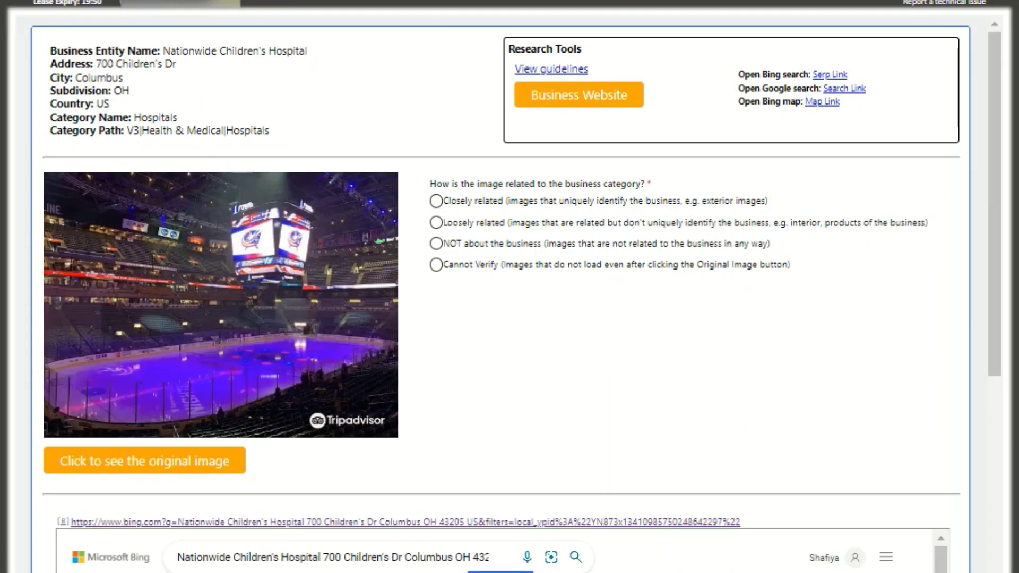
left_click(436, 244)
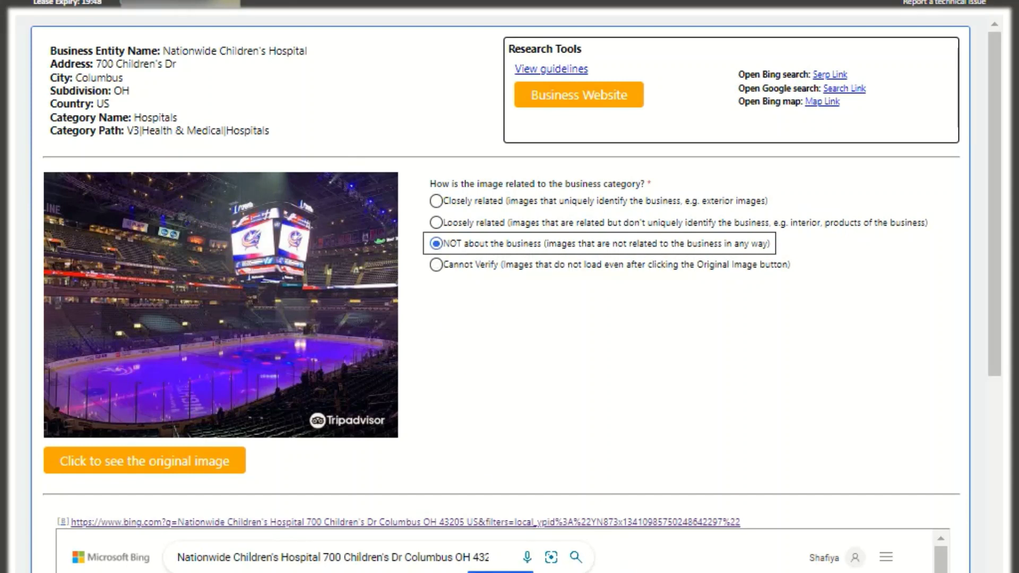
key("Return")
key("Return")
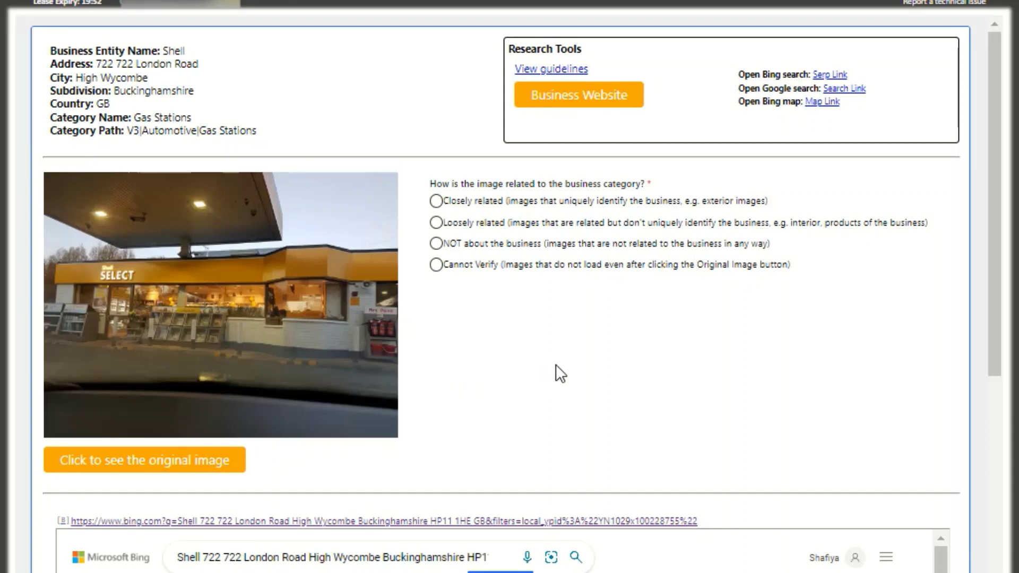
Submit the Shell forecourt photo as closely related and close the 'You're correct!' popup.
left_click(435, 201)
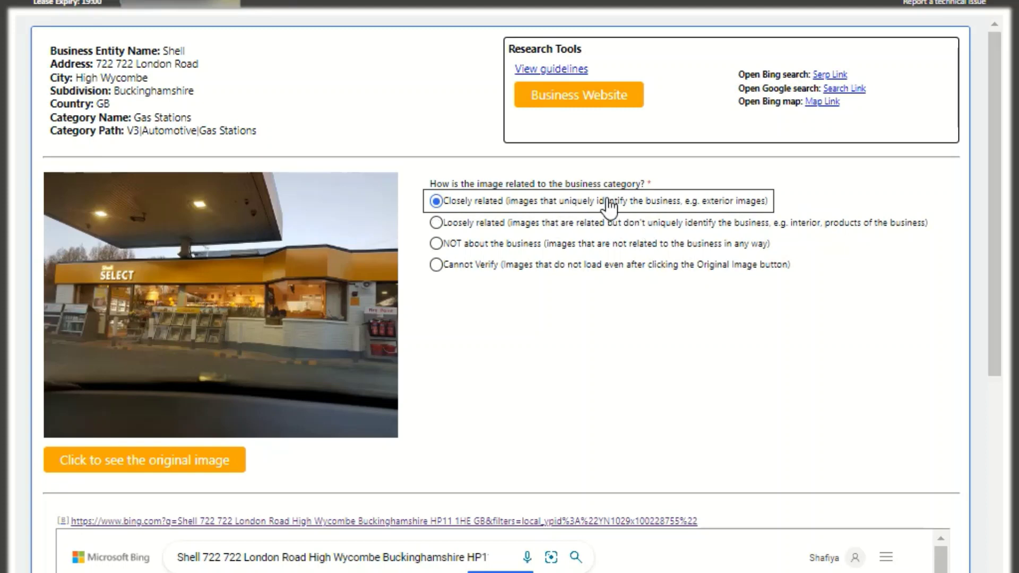
left_click(573, 218)
key("Return")
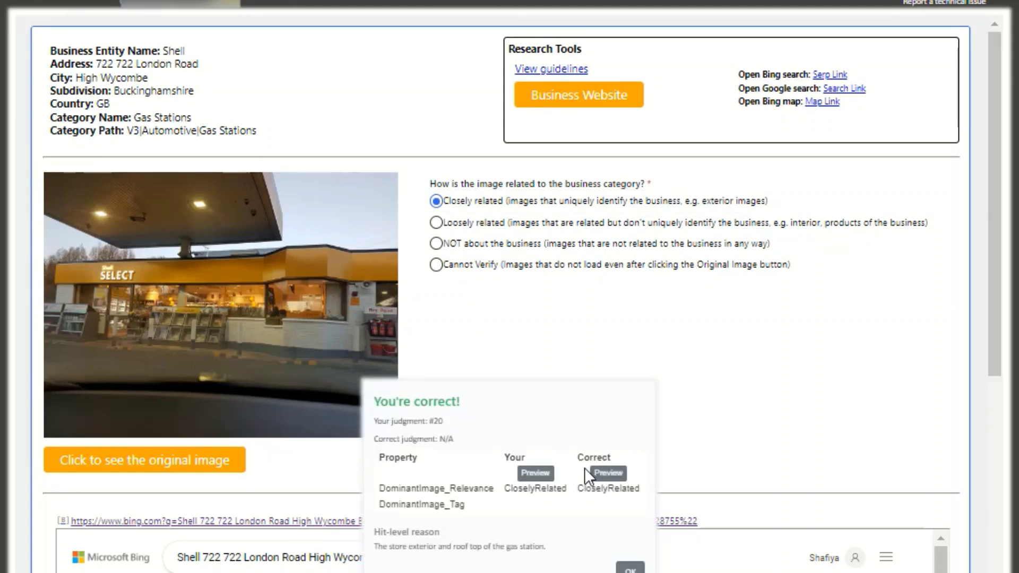
key("Return")
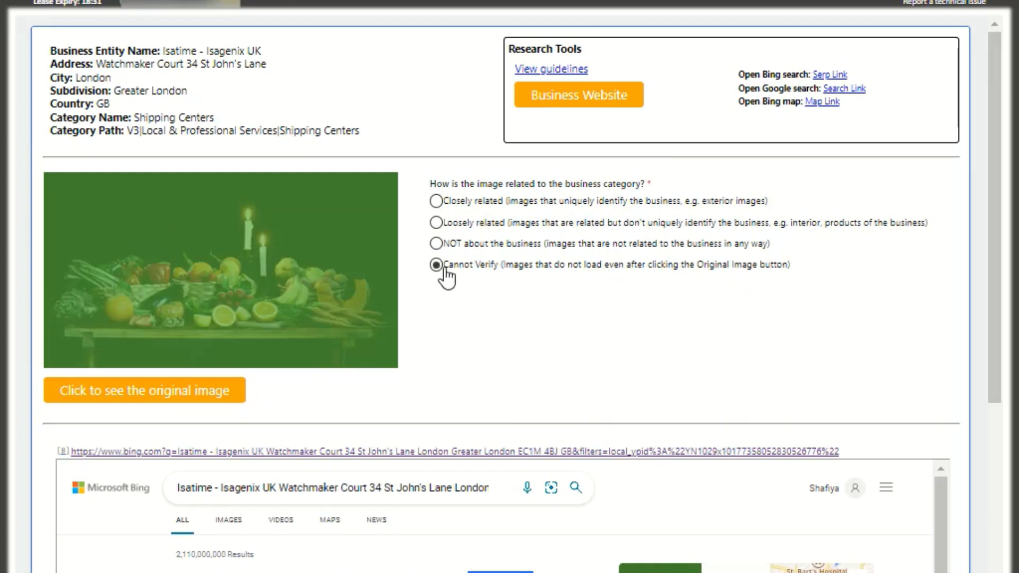
Submit the Isagenix UK produce image as not about the business.
left_click(436, 244)
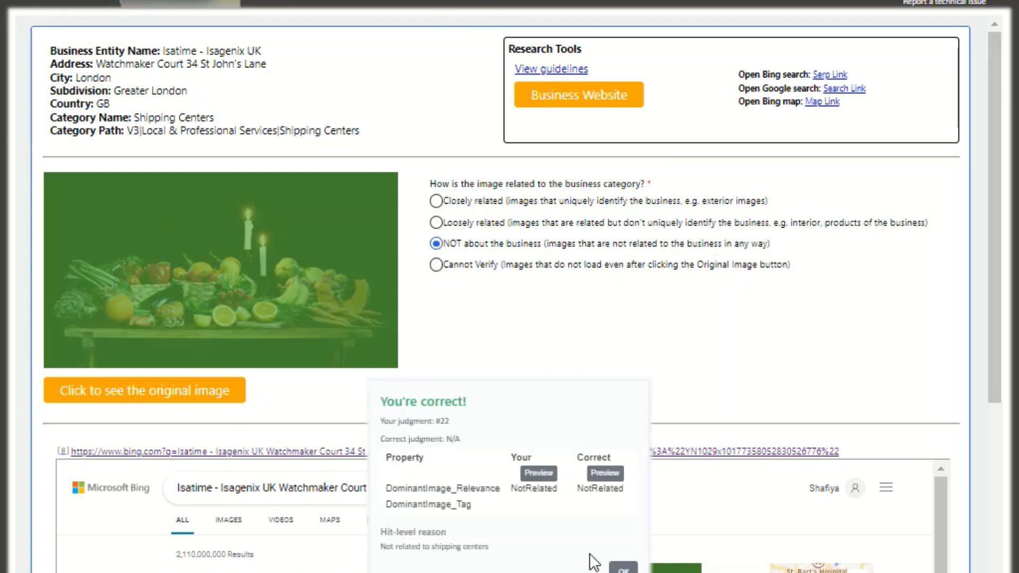
left_click(622, 564)
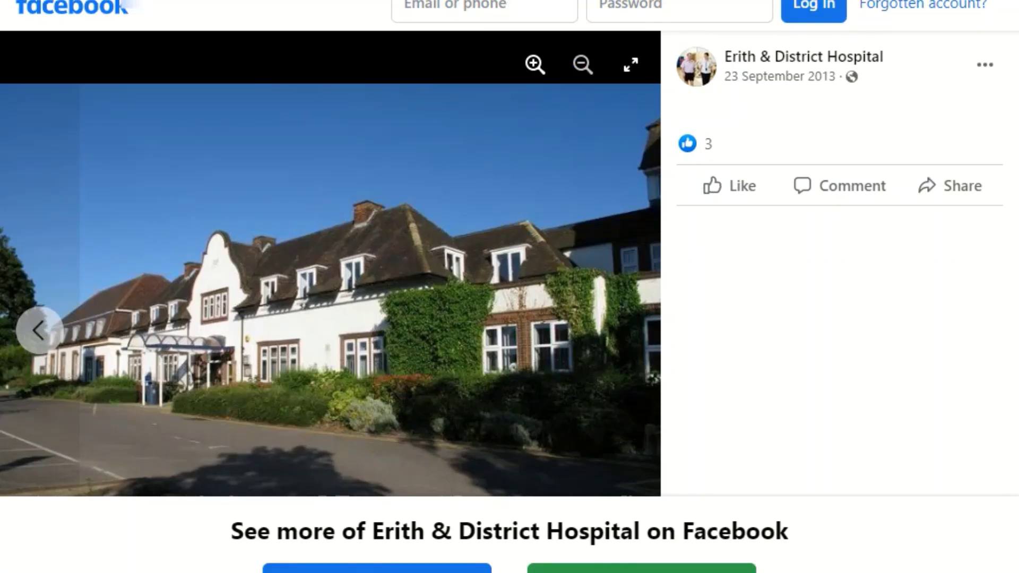
Judge the Erith & District Hospital image loosely related and dismiss the 'not correct' feedback.
key("ctrl+w")
left_click(436, 245)
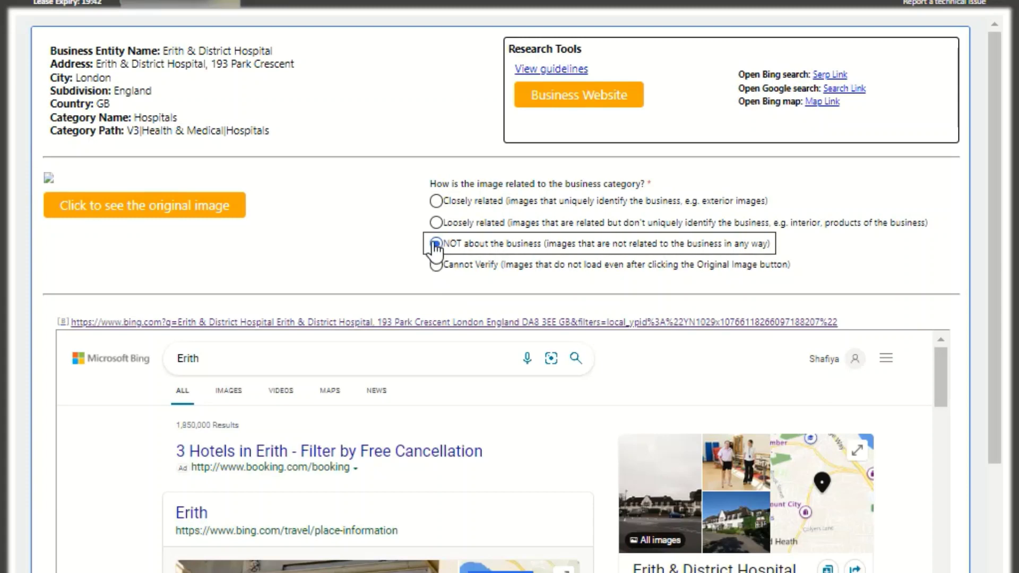
right_click(422, 357)
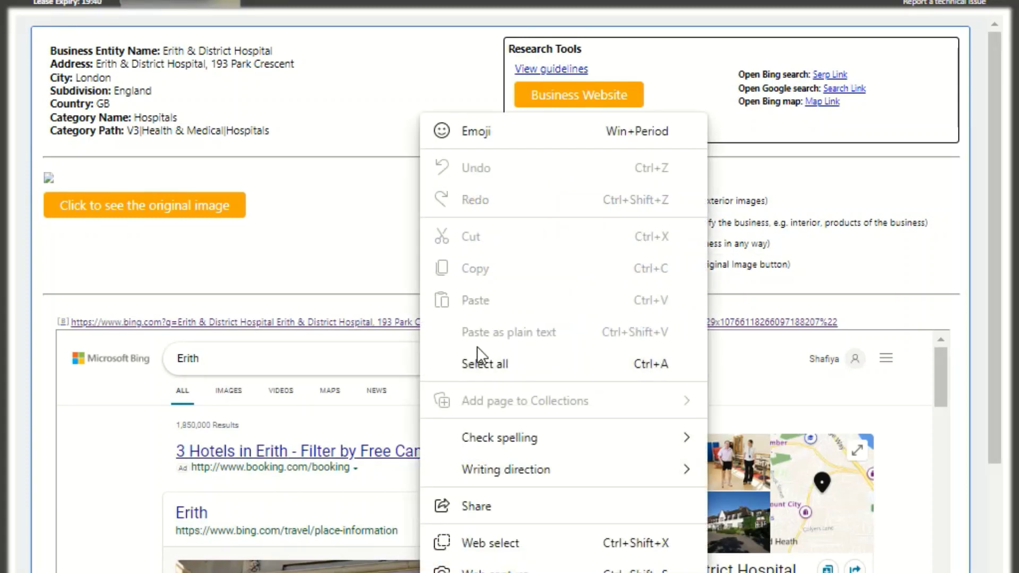
left_click(319, 210)
right_click(407, 97)
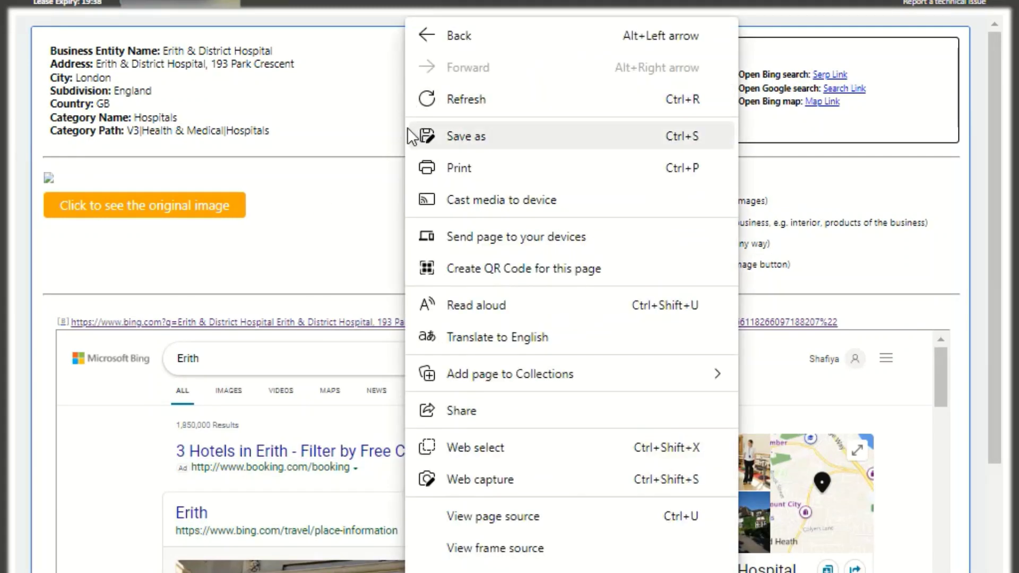
left_click(380, 125)
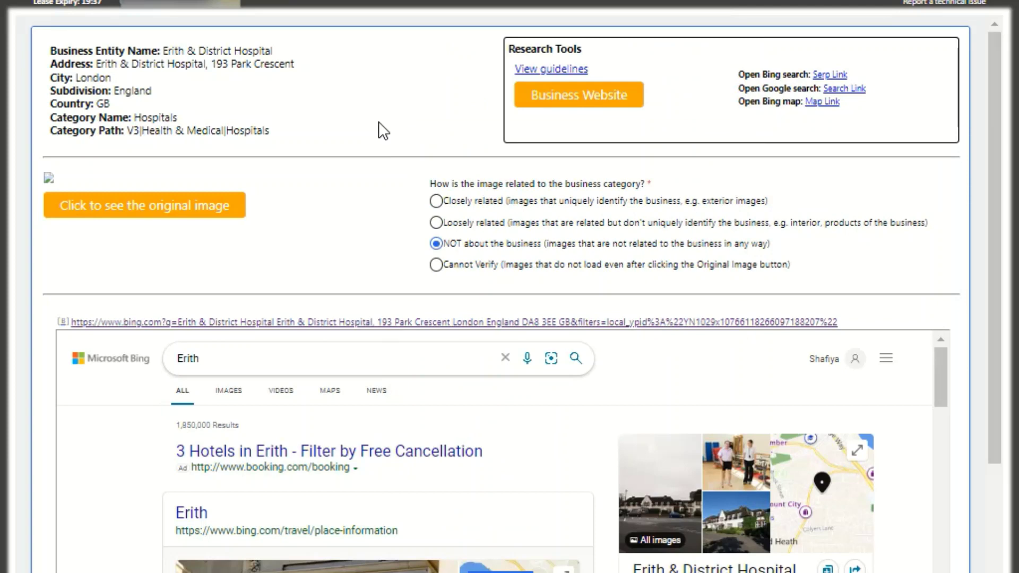
left_click(447, 223)
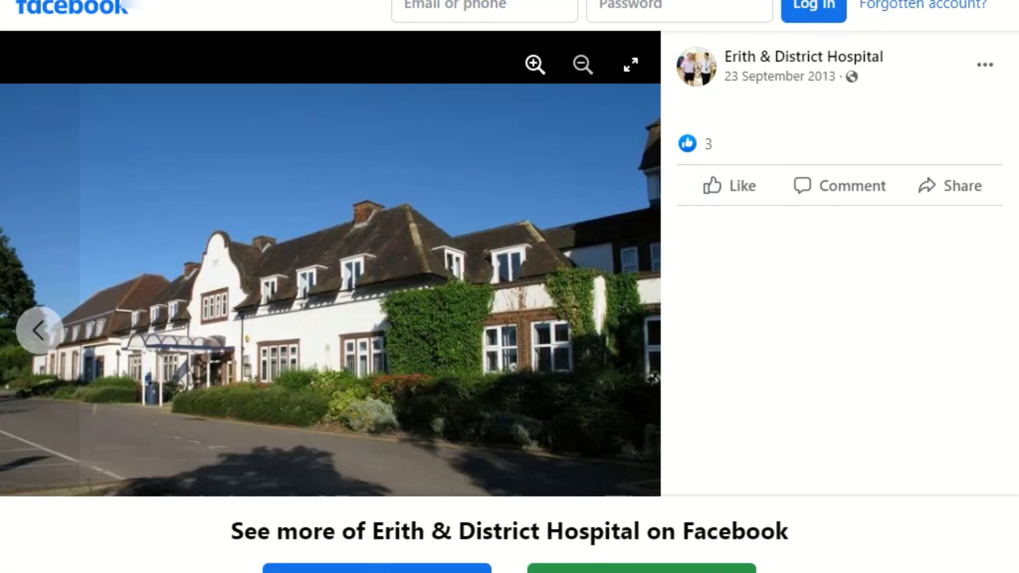
key("ctrl+w")
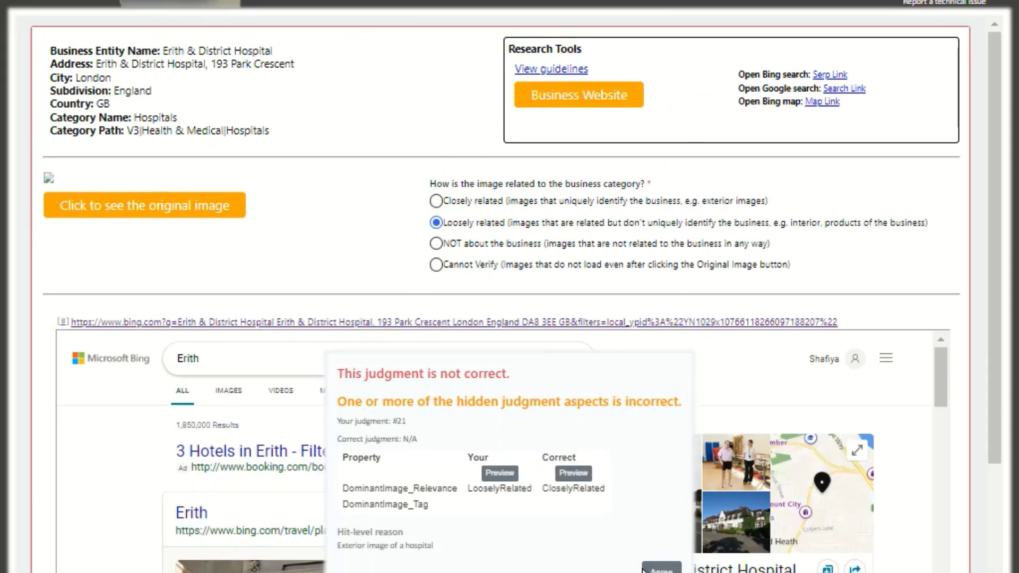
left_click(662, 570)
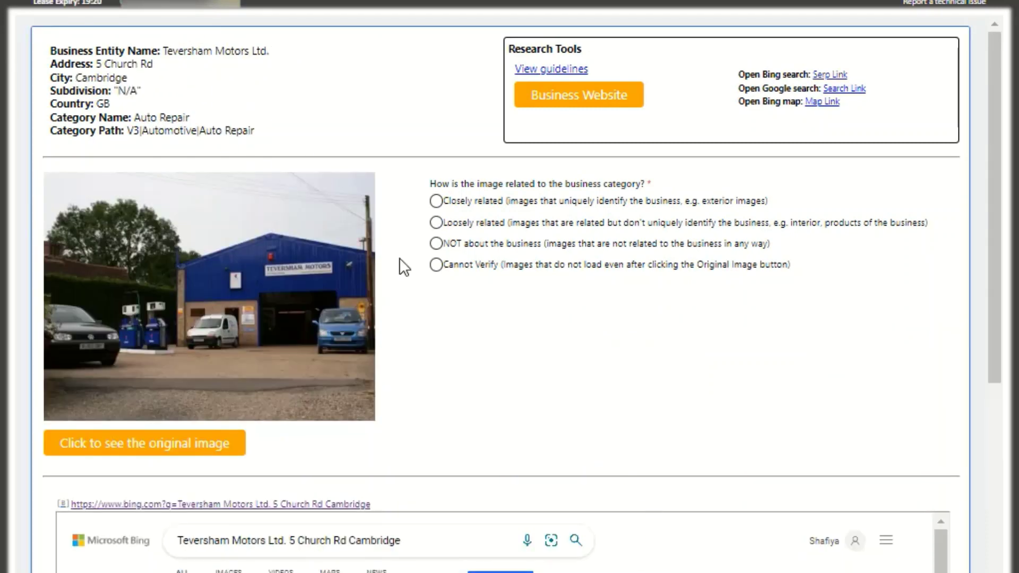
Rate Teversham Motors' garage photo 'Closely related' and the Texaco printed-text image 'NOT about the business'.
left_click(445, 223)
left_click(436, 201)
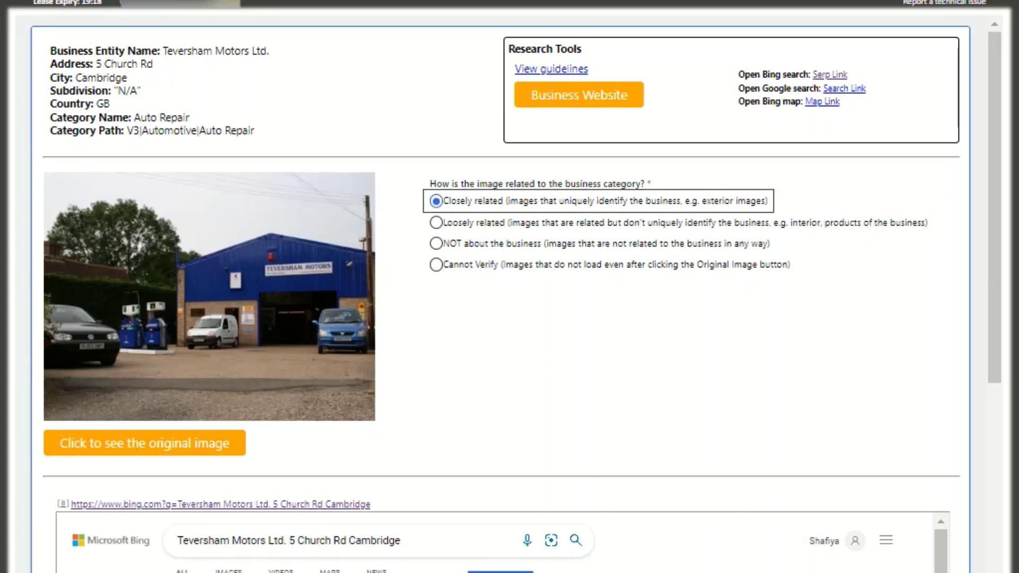
left_click(630, 567)
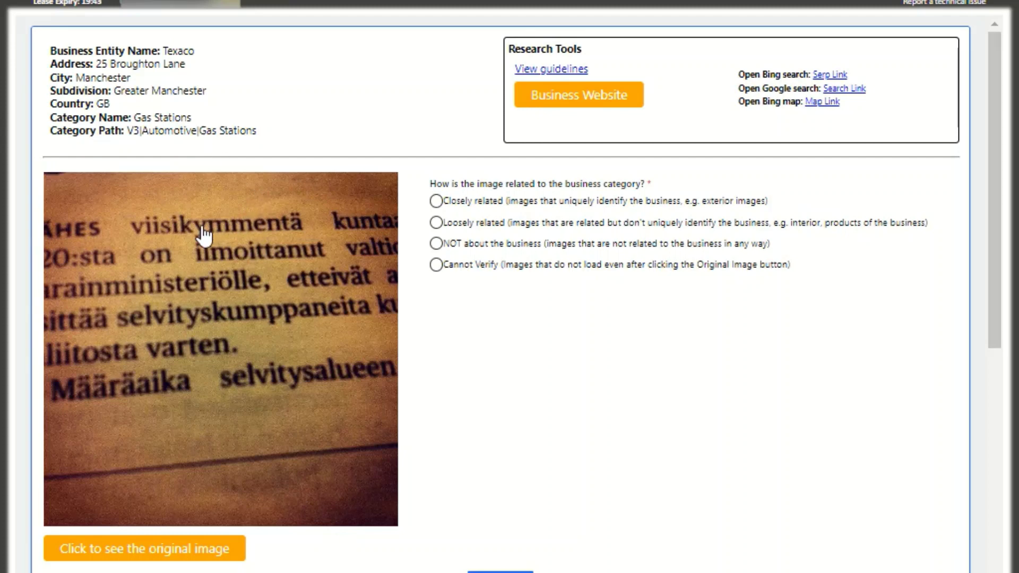
left_click(436, 244)
left_click(501, 572)
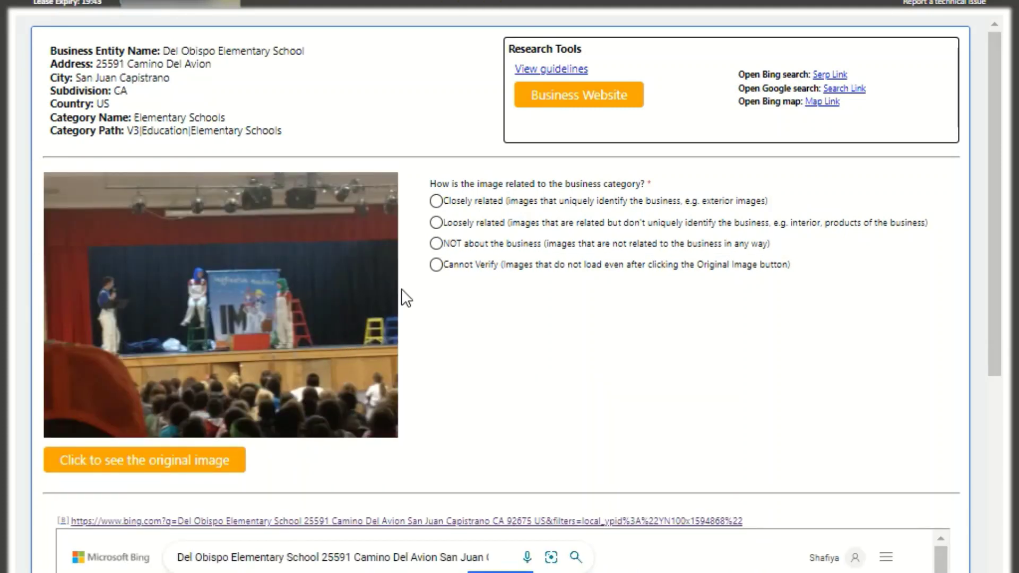
Judge the Del Obispo Elementary School stage image as 'Loosely related'.
left_click(436, 223)
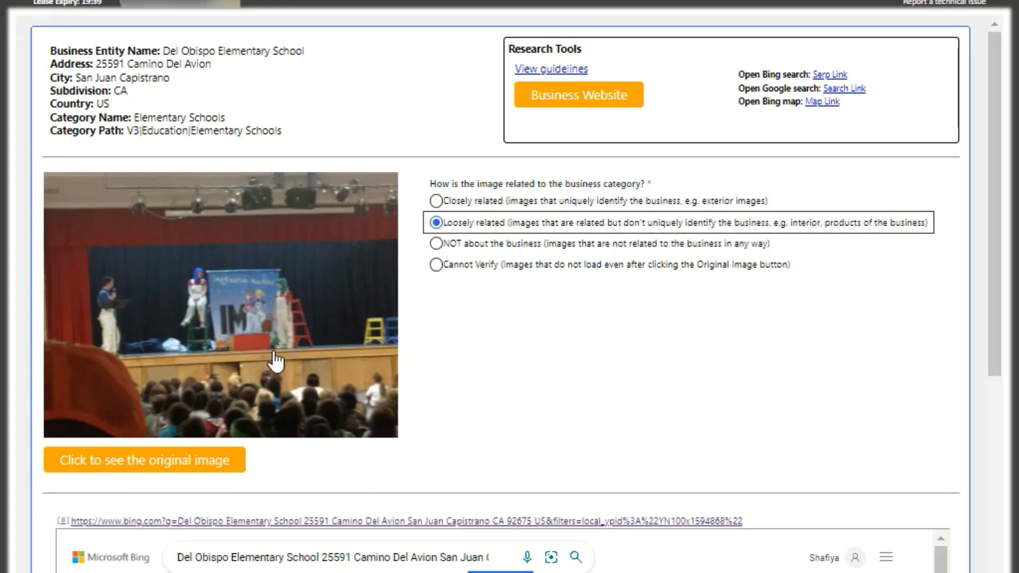
left_click(455, 566)
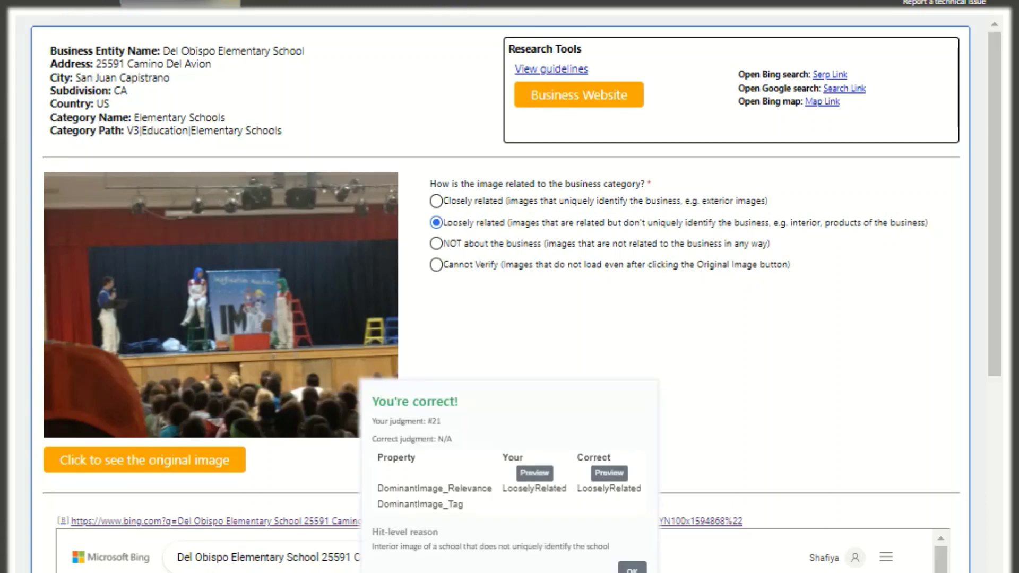
left_click(631, 567)
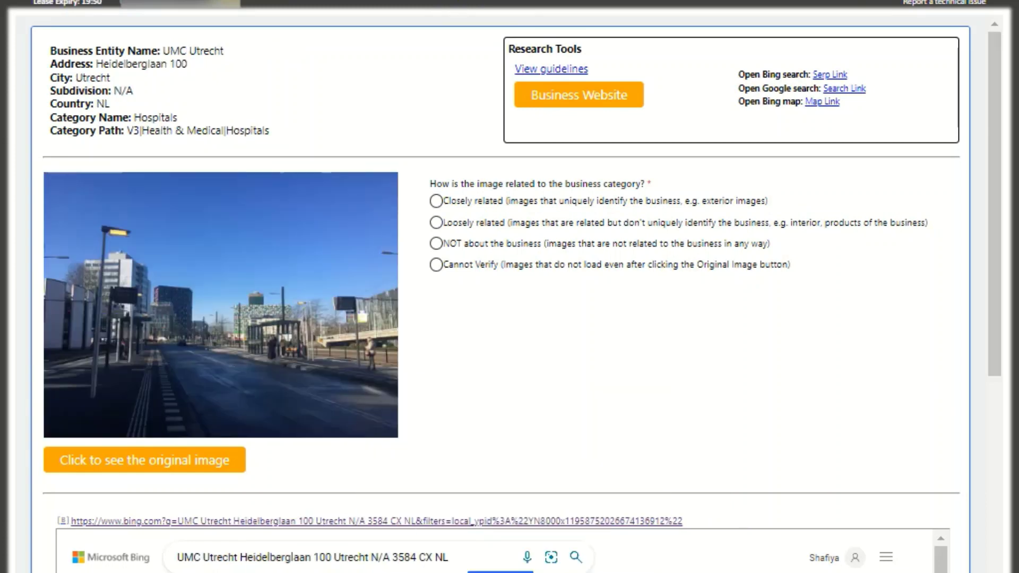
Judge the UMC Utrecht street photo as 'Closely related'.
left_click(437, 223)
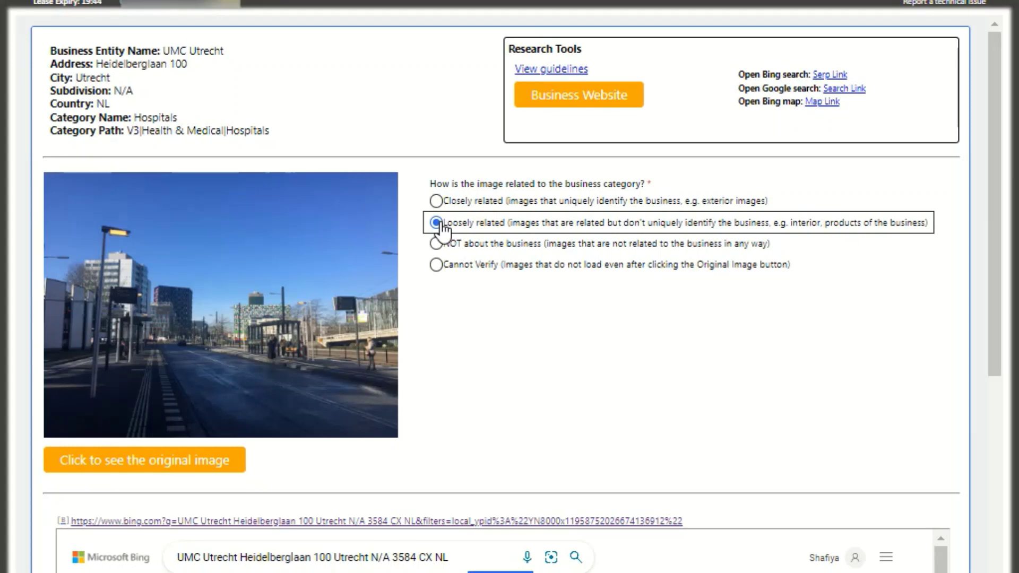
left_click(436, 202)
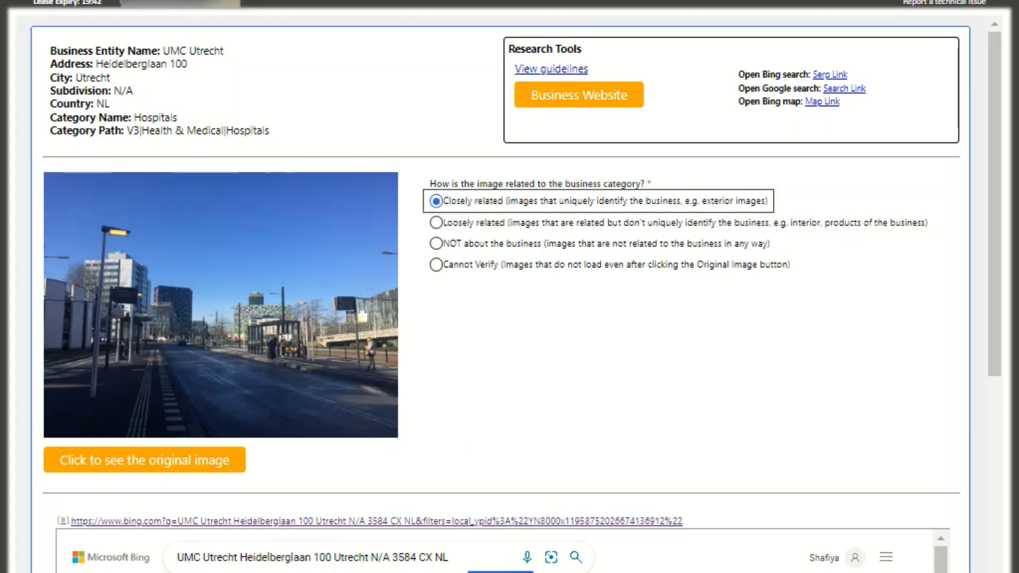
key("Return")
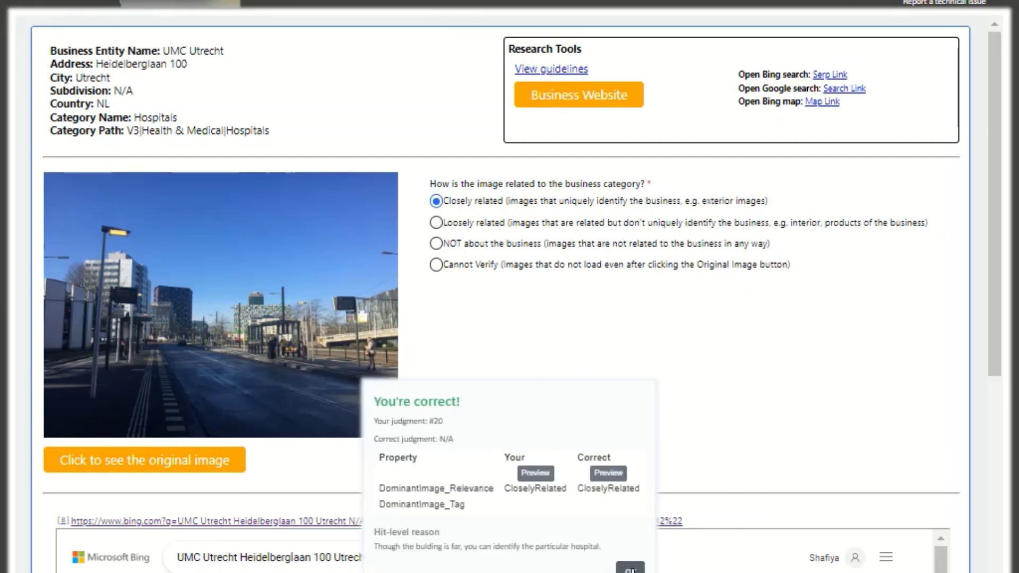
left_click(631, 567)
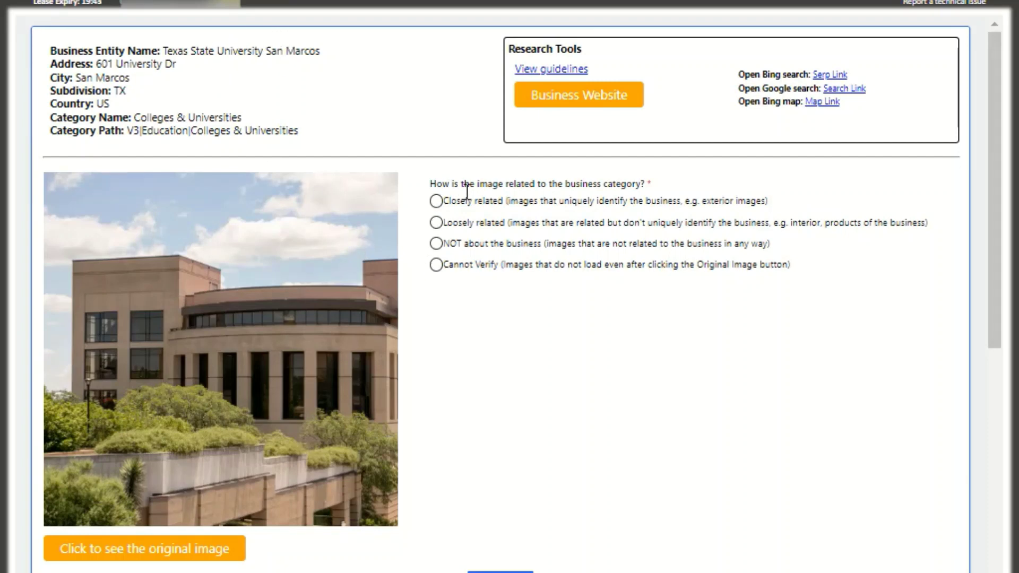
Rate the Texas State University San Marcos building photo 'Closely related' to pass the qualification.
left_click(438, 201)
left_click(500, 572)
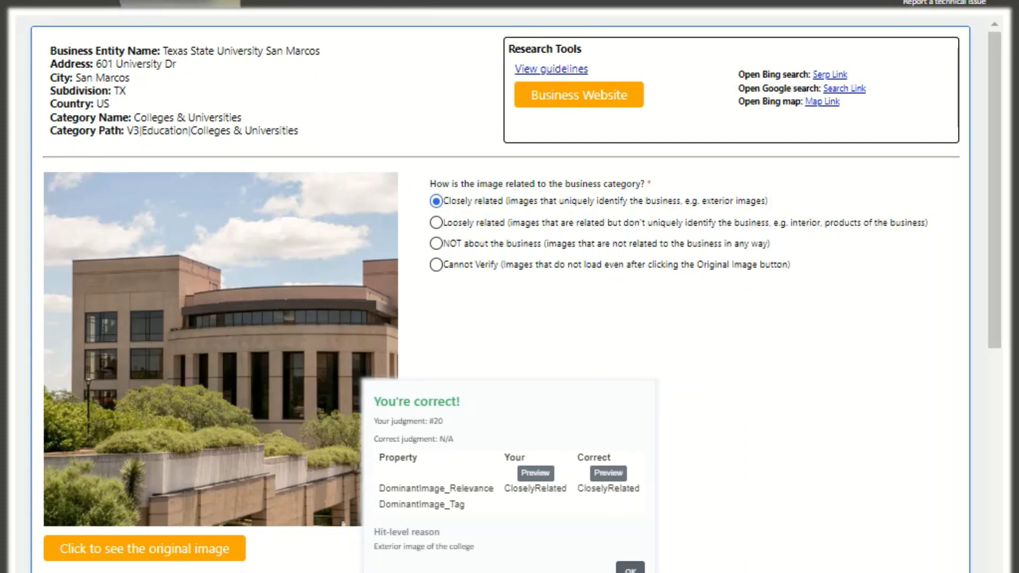
left_click(630, 569)
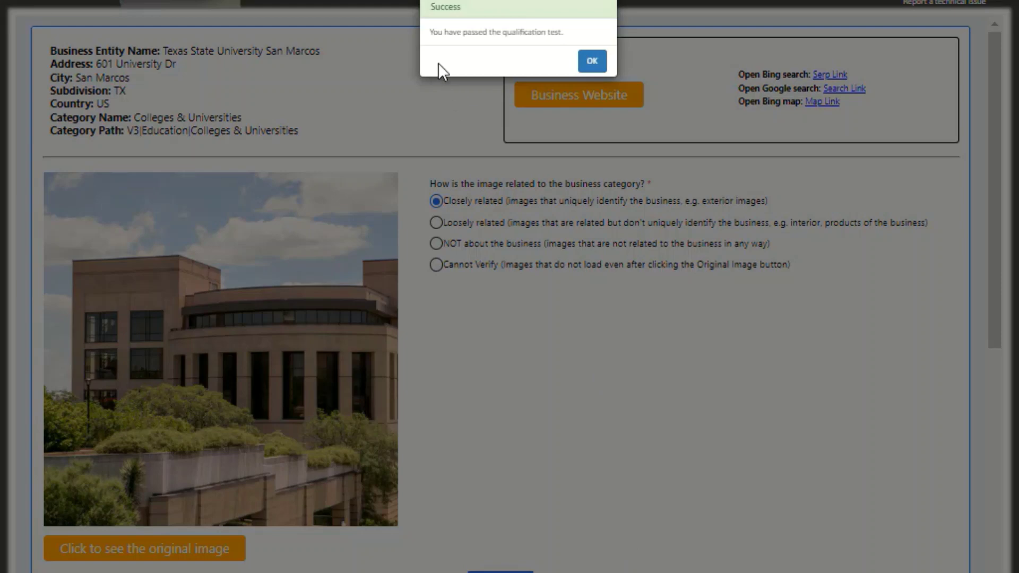